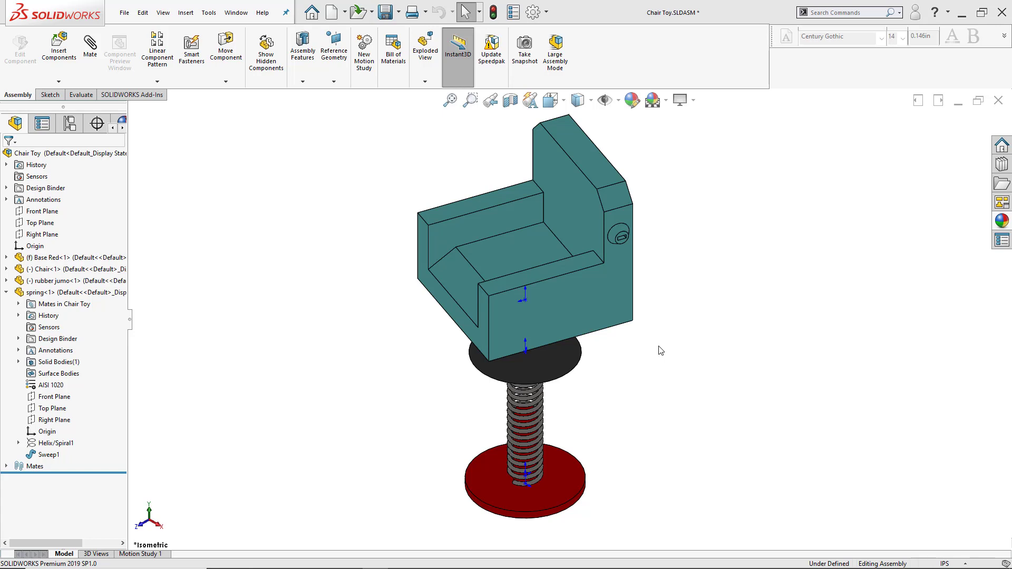
Switch to the Base Red part and open its file properties.
{"action": "key", "text": "ctrl+Tab"}
{"action": "left_click", "coordinate": [564, 305]}
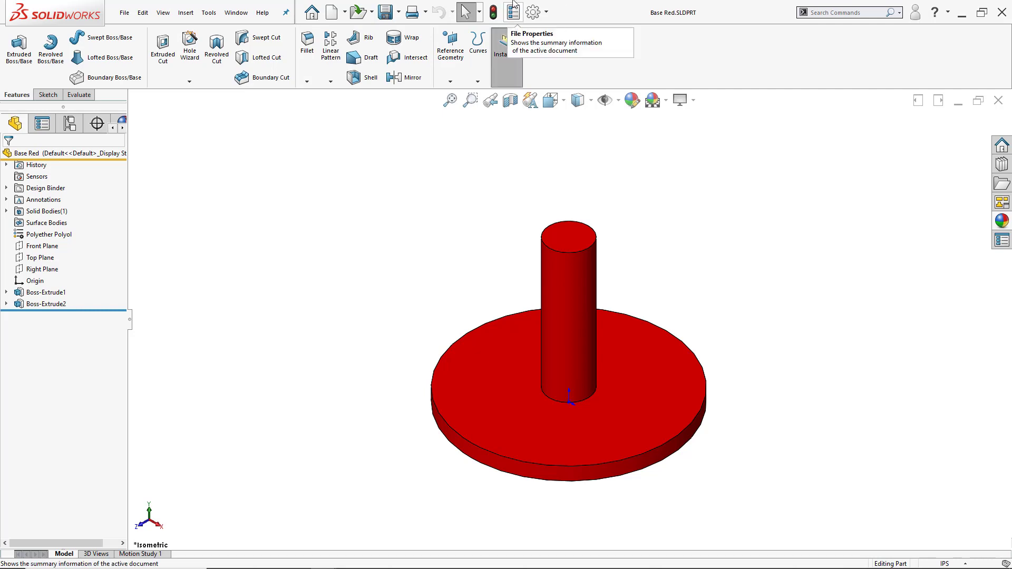
{"action": "left_click", "coordinate": [512, 15]}
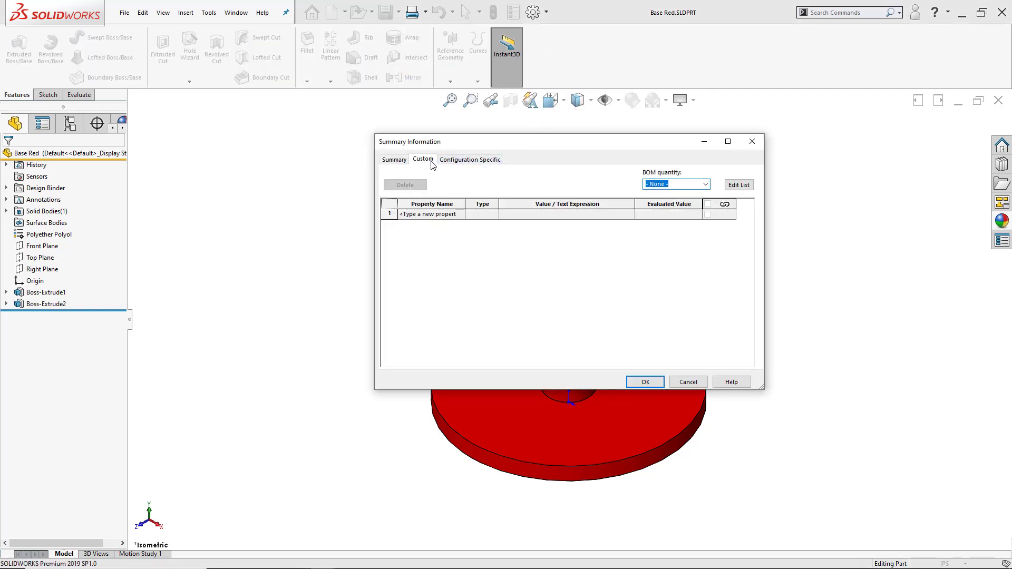
Add a Description custom property to the part with the text value Red Base.
{"action": "left_click", "coordinate": [458, 217]}
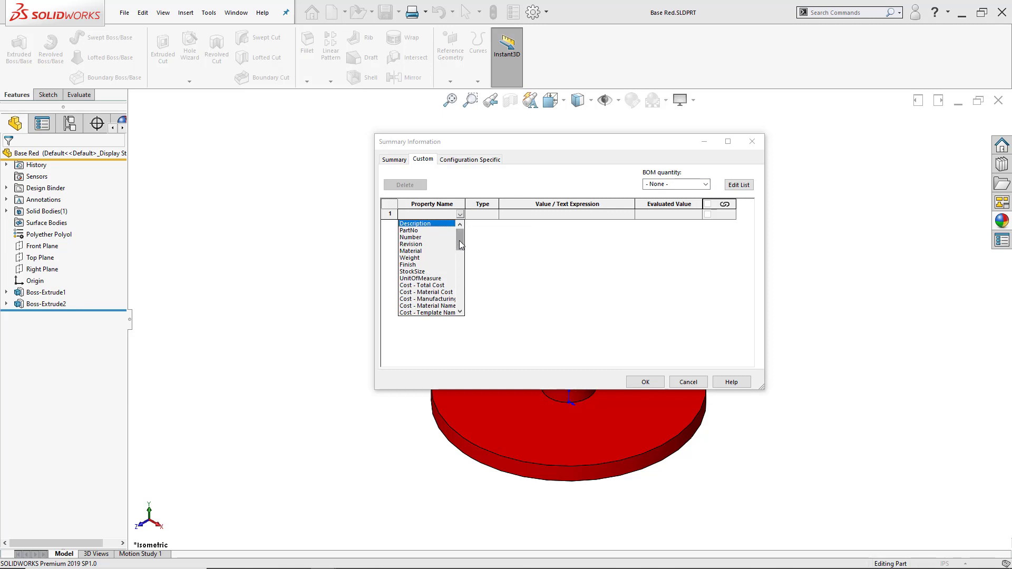
{"action": "left_click_drag", "start_coordinate": [460, 244], "coordinate": [460, 255]}
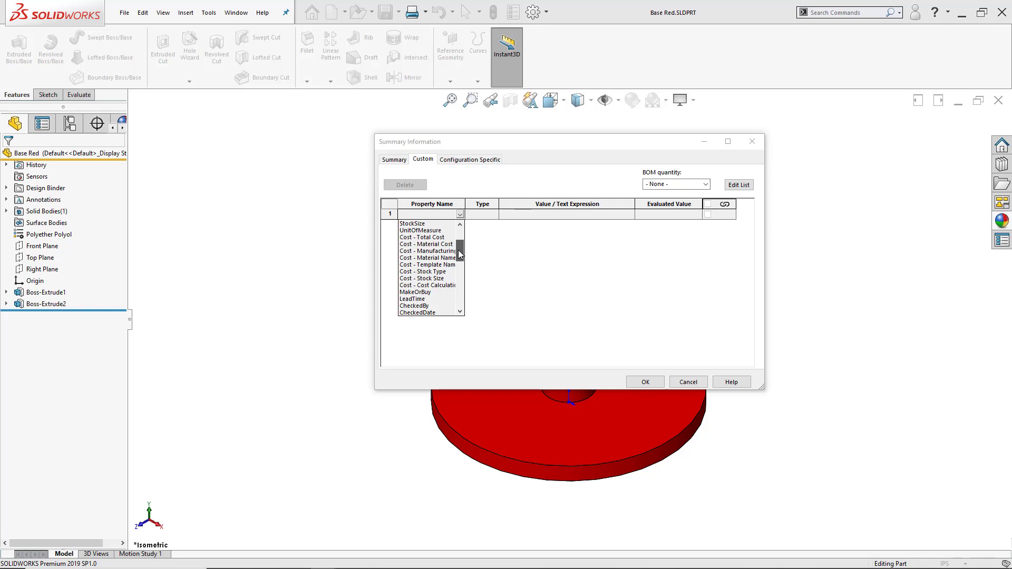
{"action": "left_click_drag", "start_coordinate": [460, 255], "coordinate": [460, 235]}
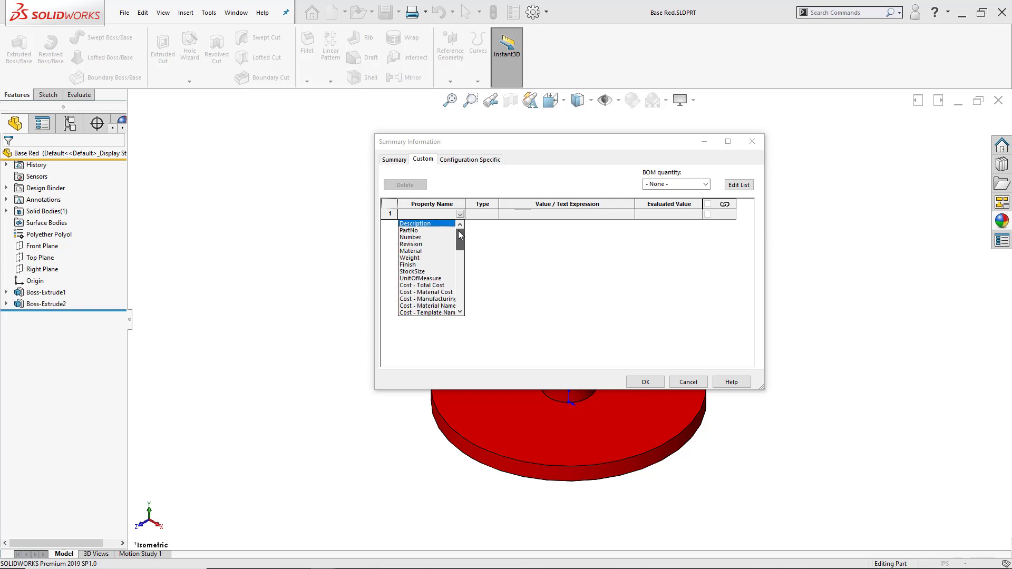
{"action": "left_click", "coordinate": [424, 226]}
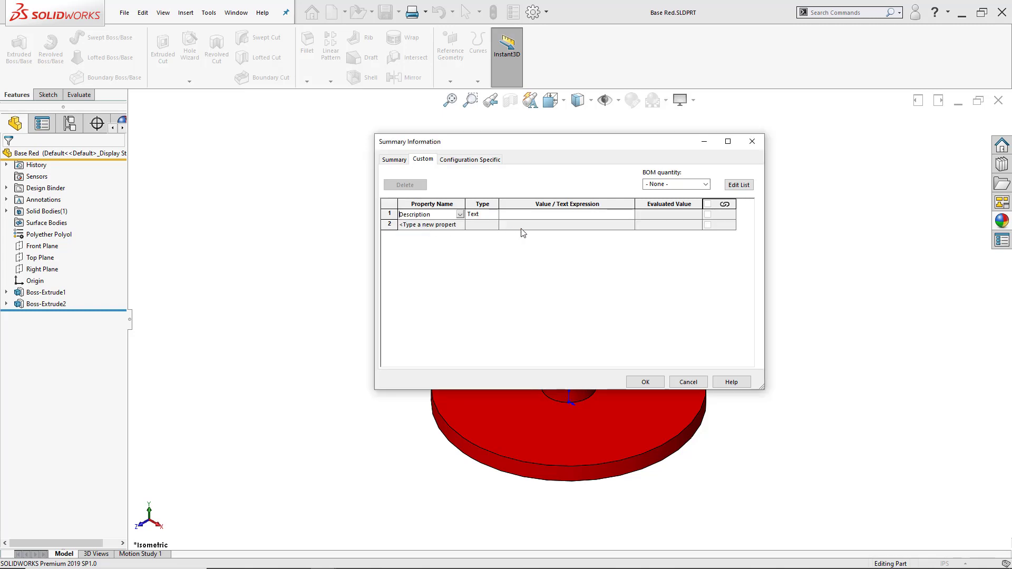
{"action": "left_click", "coordinate": [553, 219]}
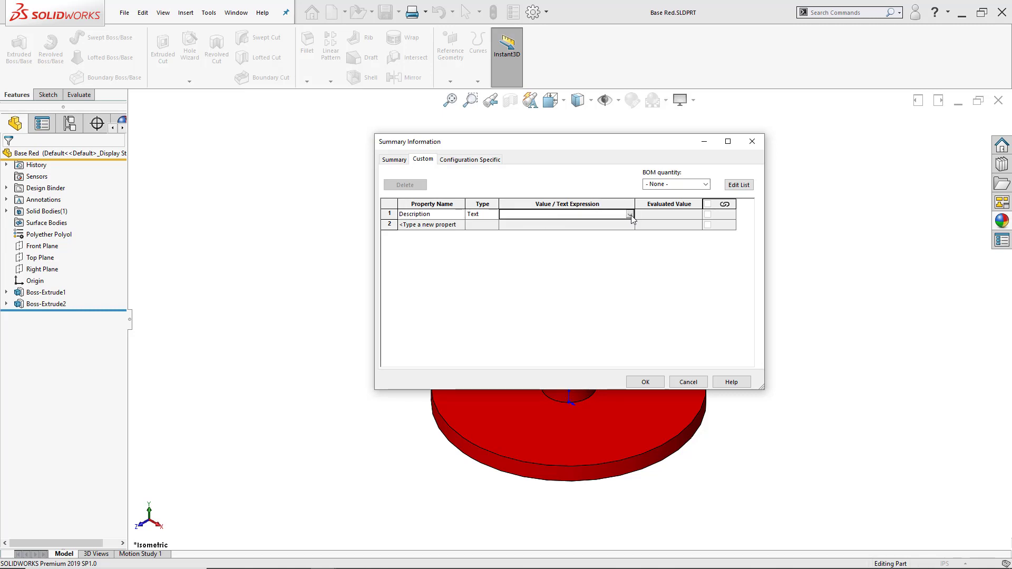
{"action": "left_click", "coordinate": [607, 215]}
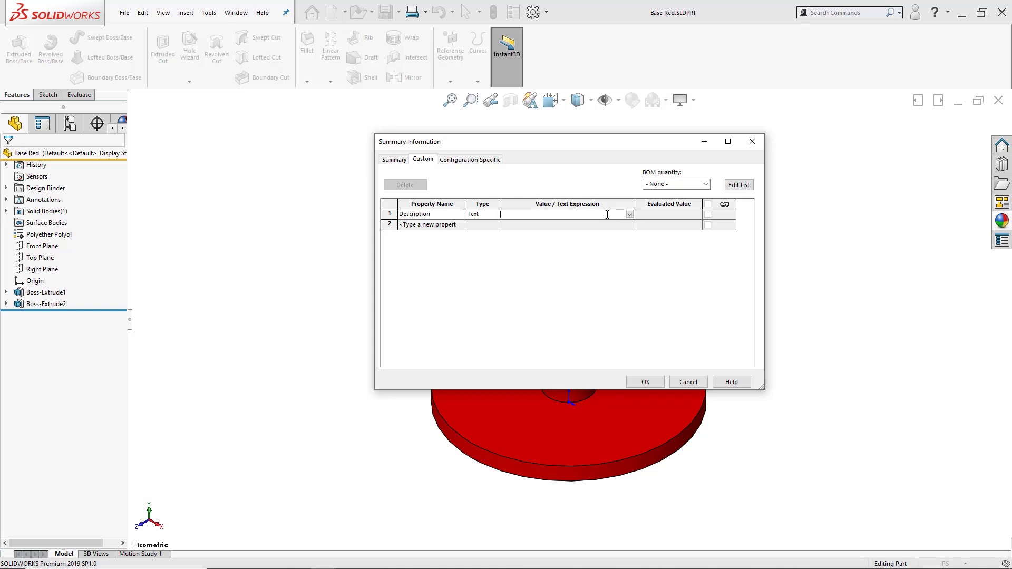
{"action": "type", "text": "Red"}
{"action": "type", "text": "d"}
{"action": "key", "text": "Return"}
Add a Material custom property and link its value to the part's assigned material.
{"action": "left_click", "coordinate": [457, 226]}
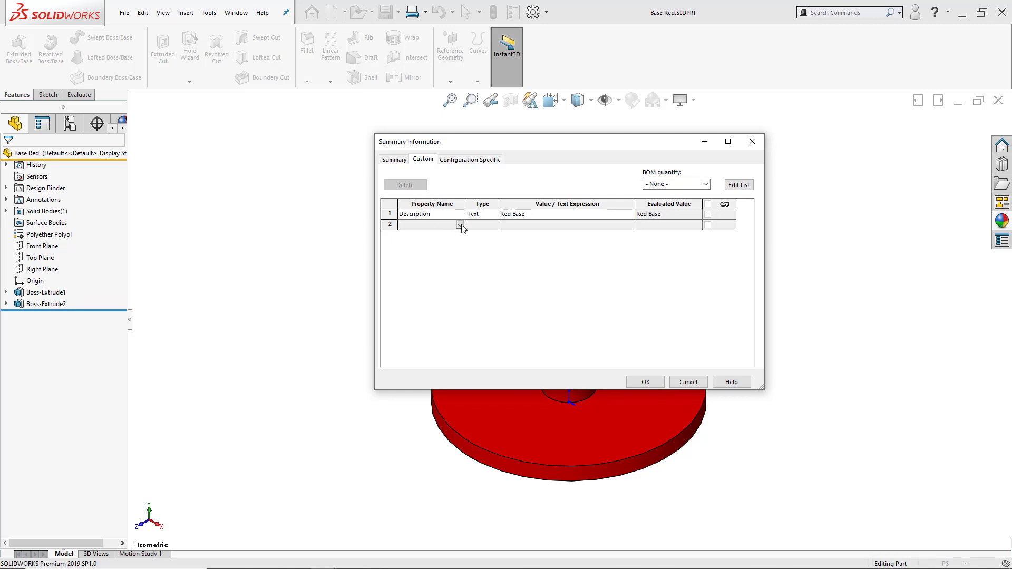
{"action": "left_click", "coordinate": [460, 225]}
{"action": "mouse_move", "coordinate": [461, 243]}
{"action": "left_mouse_down"}
{"action": "mouse_move", "coordinate": [454, 303]}
{"action": "mouse_move", "coordinate": [457, 241]}
{"action": "left_mouse_up"}
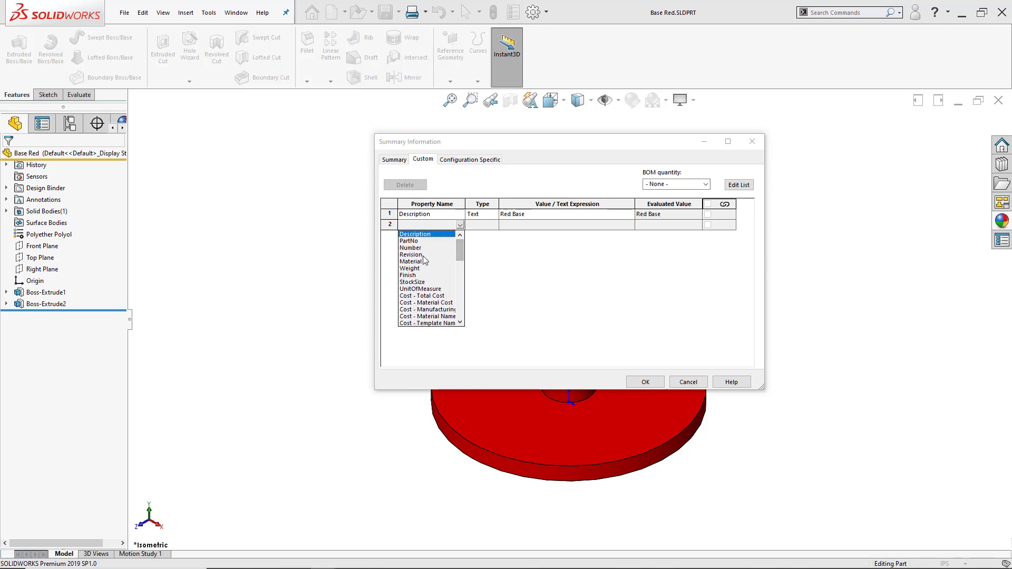
{"action": "left_click", "coordinate": [419, 262]}
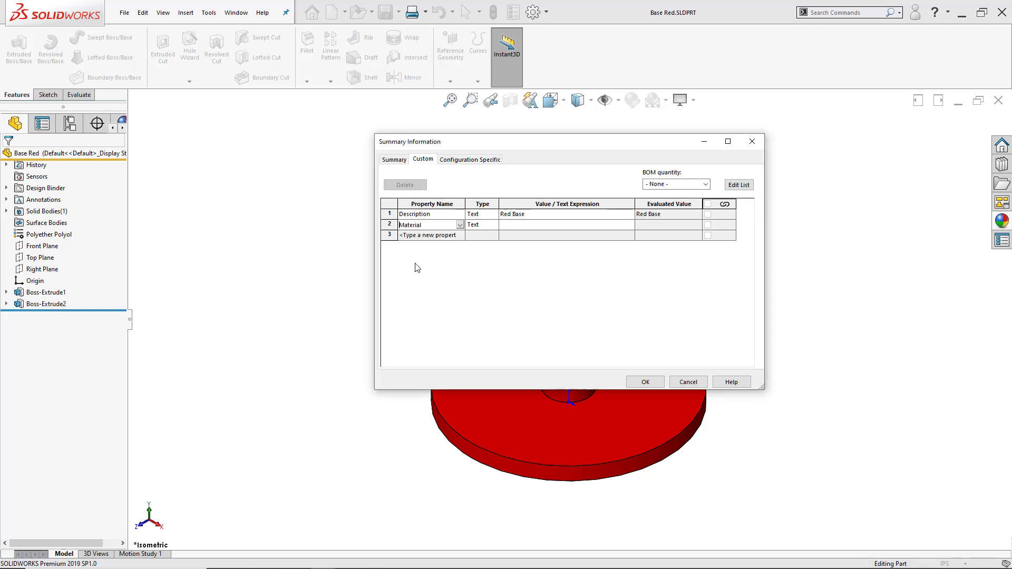
{"action": "left_click", "coordinate": [623, 225]}
{"action": "left_click", "coordinate": [628, 224]}
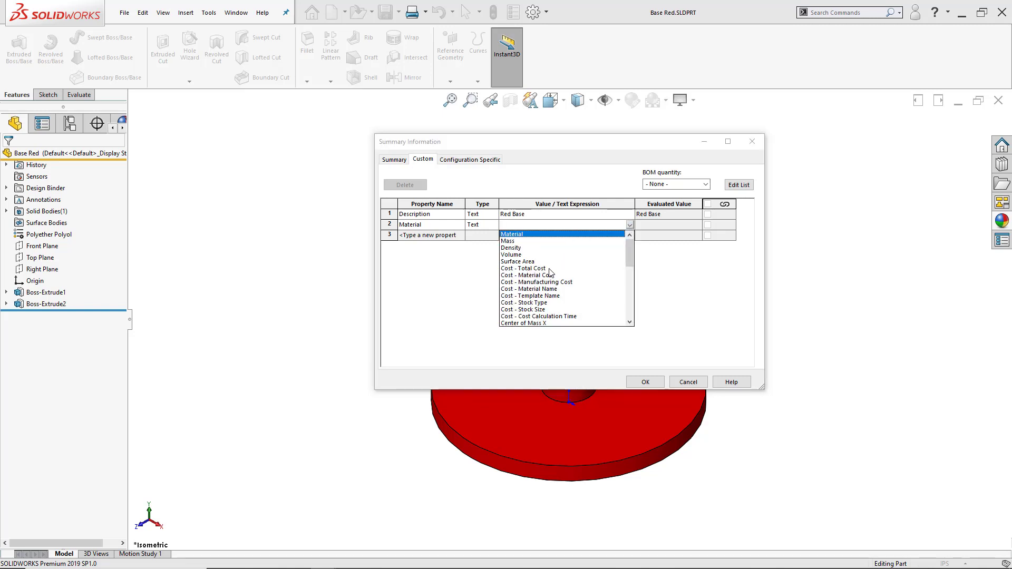
{"action": "left_click", "coordinate": [548, 235]}
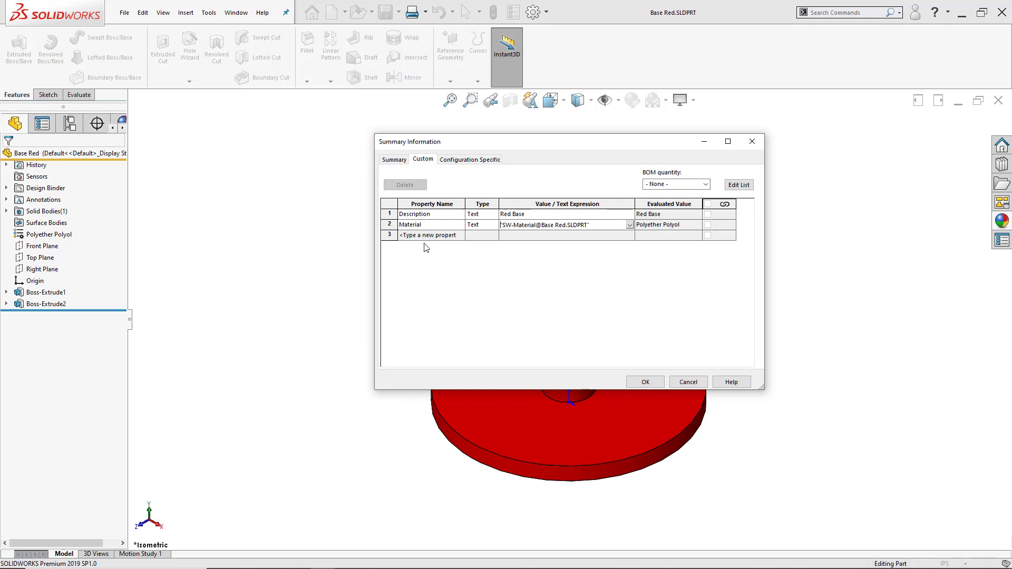
Add a Weight custom property and link its value to the part's Mass.
{"action": "left_click", "coordinate": [458, 236]}
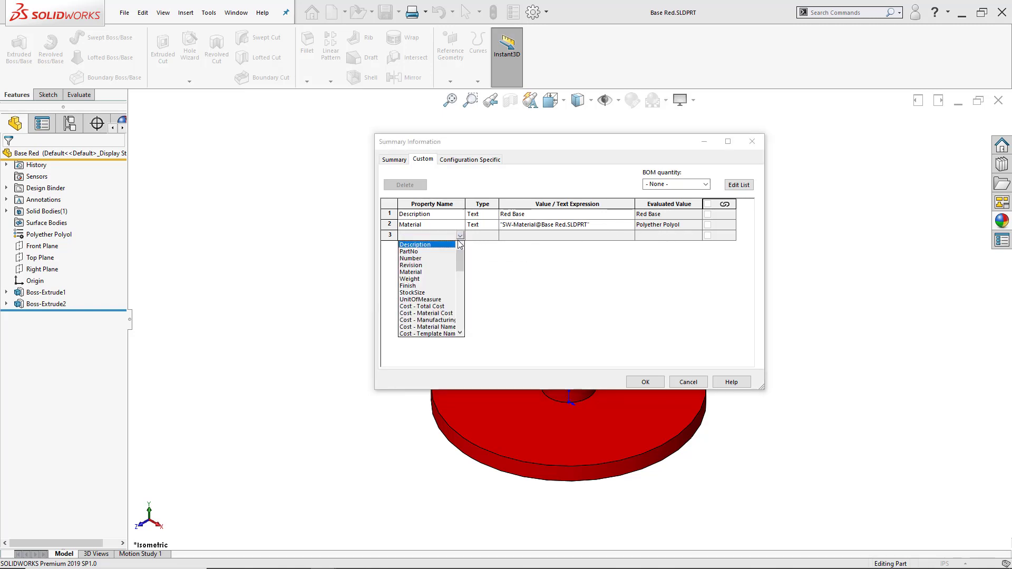
{"action": "left_click", "coordinate": [411, 279]}
{"action": "left_click", "coordinate": [567, 237]}
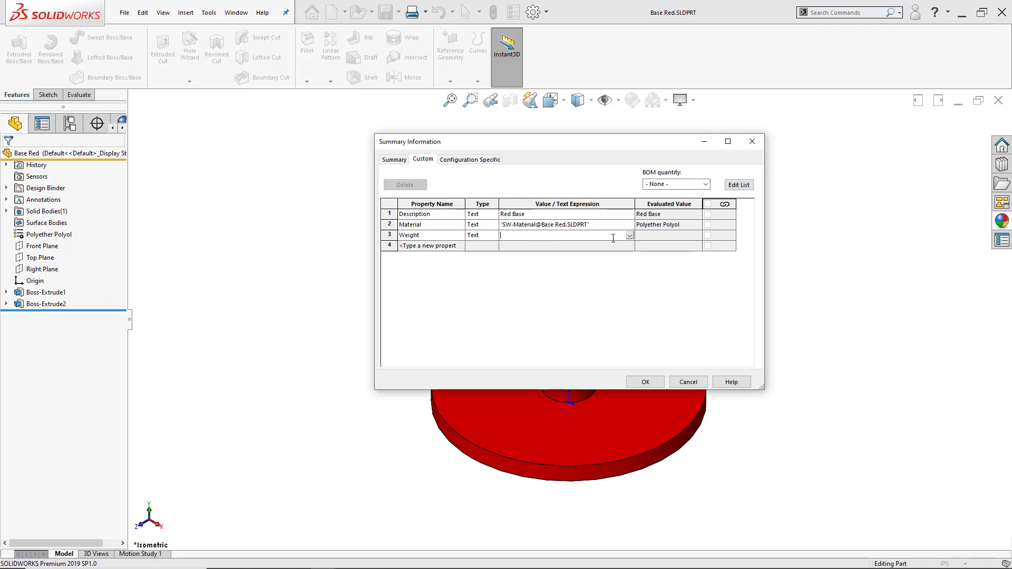
{"action": "left_click", "coordinate": [630, 237]}
{"action": "left_click", "coordinate": [511, 256]}
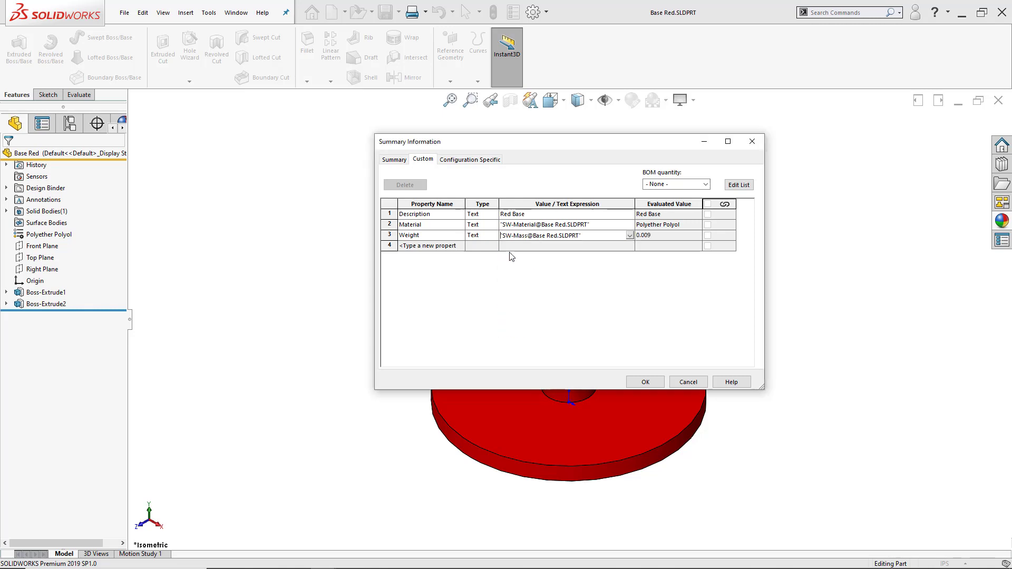
{"action": "left_click", "coordinate": [631, 237]}
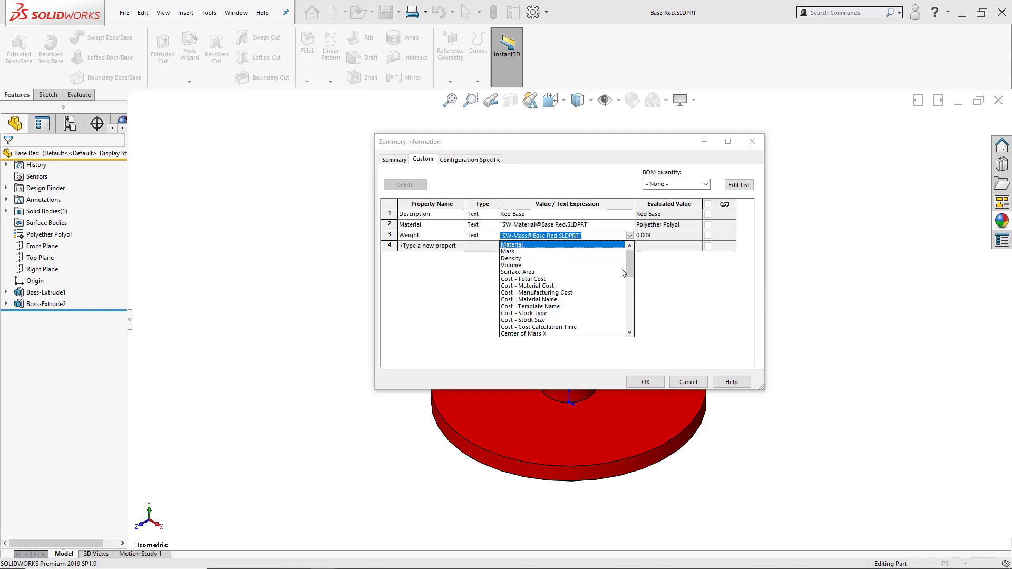
{"action": "left_click_drag", "start_coordinate": [627, 269], "coordinate": [629, 288]}
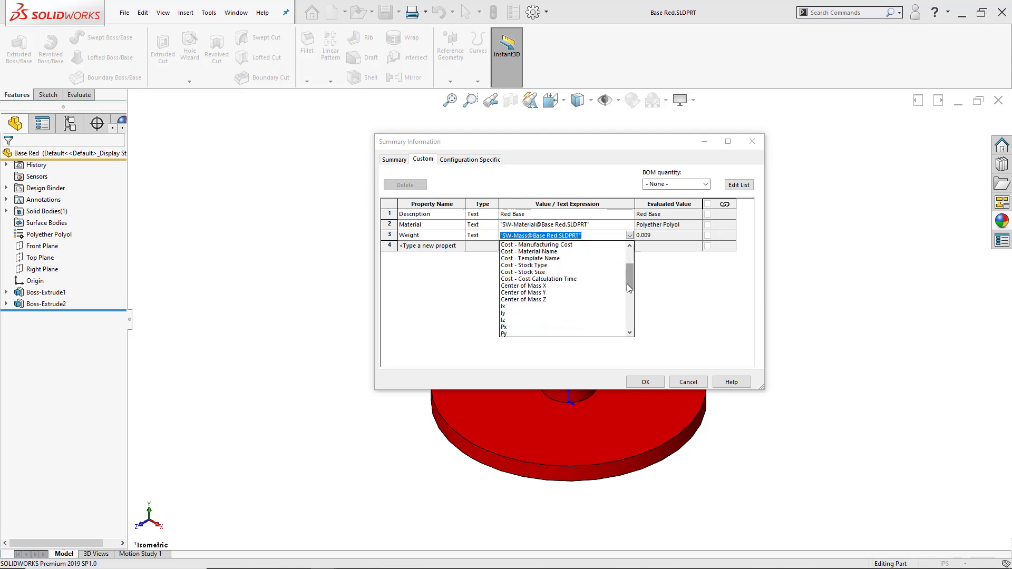
{"action": "left_click_drag", "start_coordinate": [630, 282], "coordinate": [631, 238]}
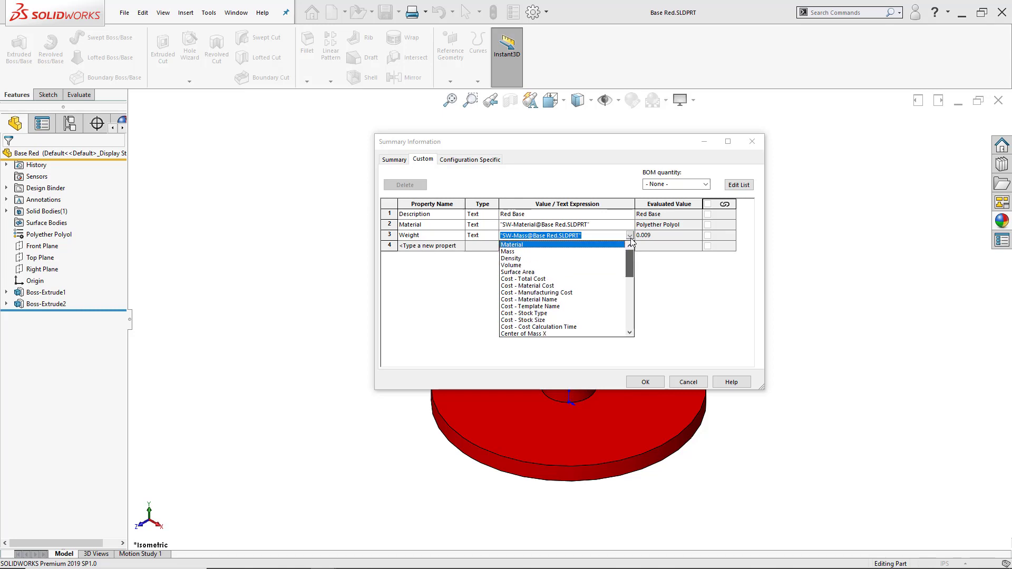
{"action": "left_click", "coordinate": [512, 253]}
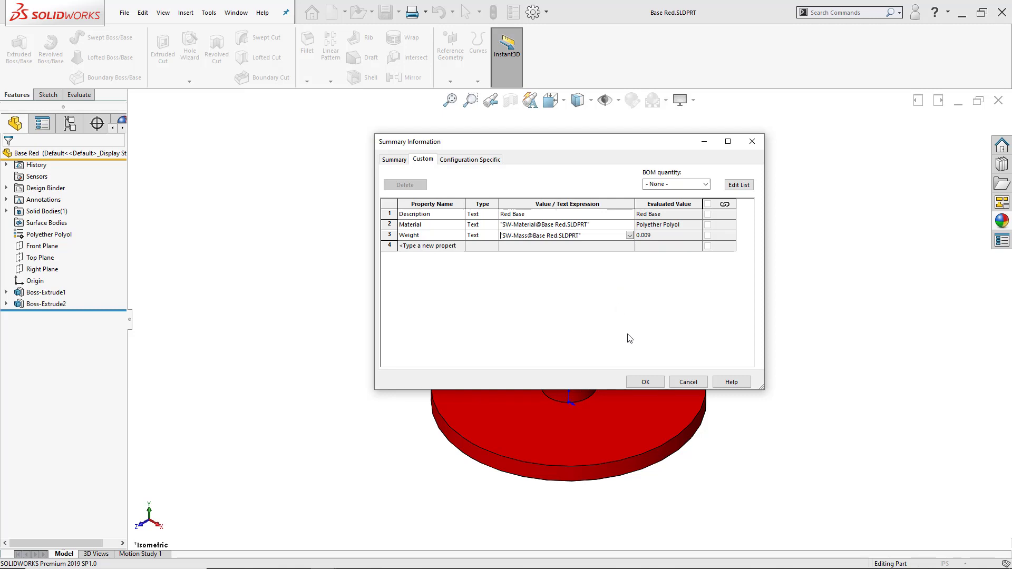
Save the Base Red part with its custom properties and return to the Chair Toy assembly.
{"action": "left_click", "coordinate": [650, 383]}
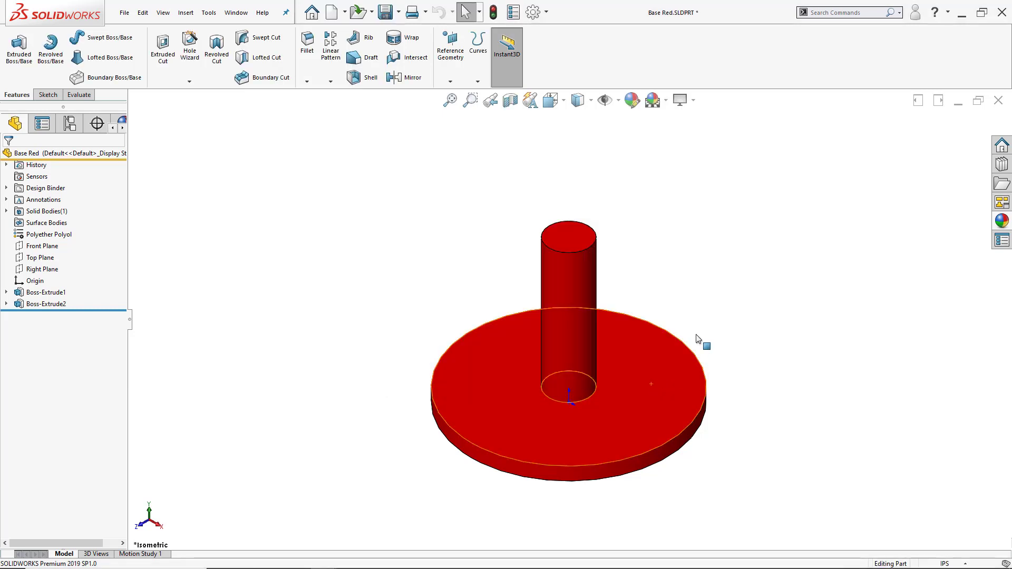
{"action": "left_click", "coordinate": [385, 12]}
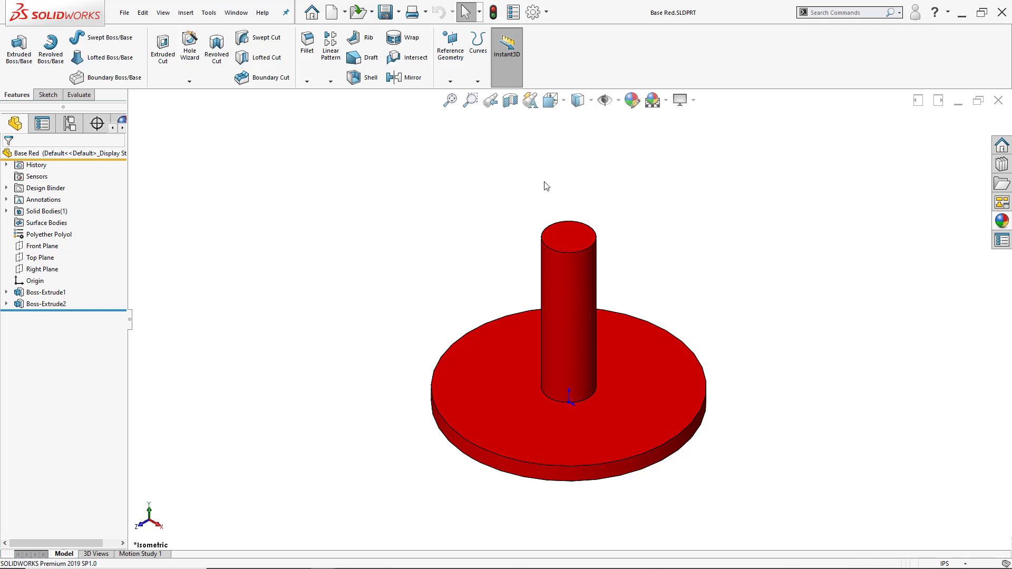
{"action": "key", "text": "ctrl+Tab"}
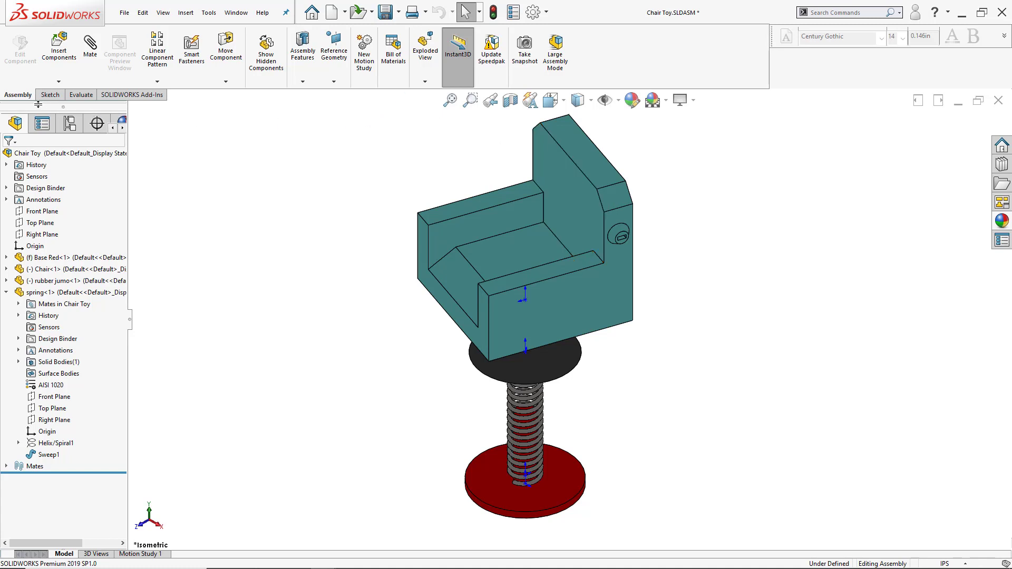
Set up a bill of materials with the bom-standard template, Indented type and No numbering.
{"action": "left_click", "coordinate": [394, 69]}
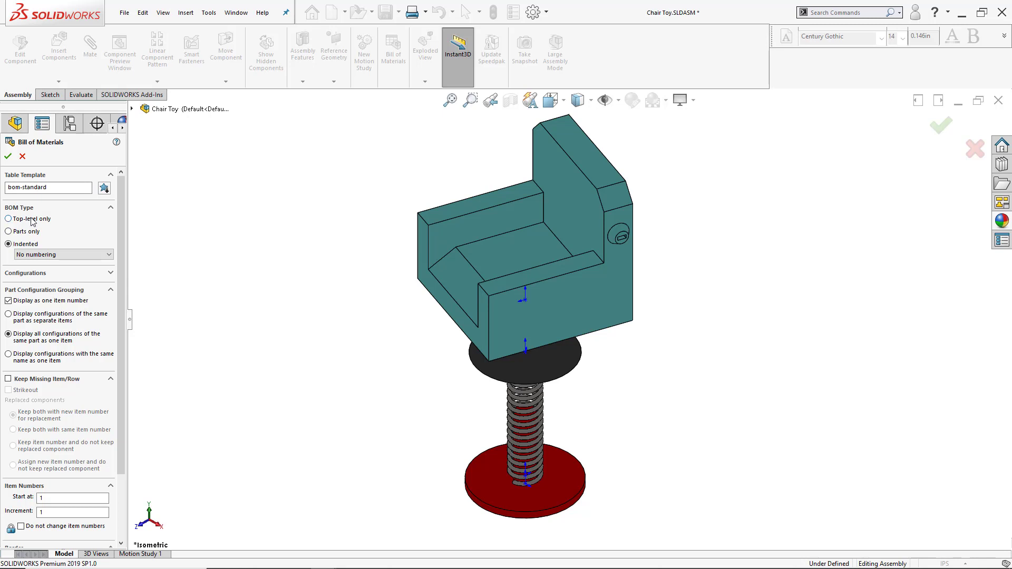
{"action": "left_click", "coordinate": [32, 257]}
{"action": "left_click", "coordinate": [33, 257]}
{"action": "left_click", "coordinate": [112, 254]}
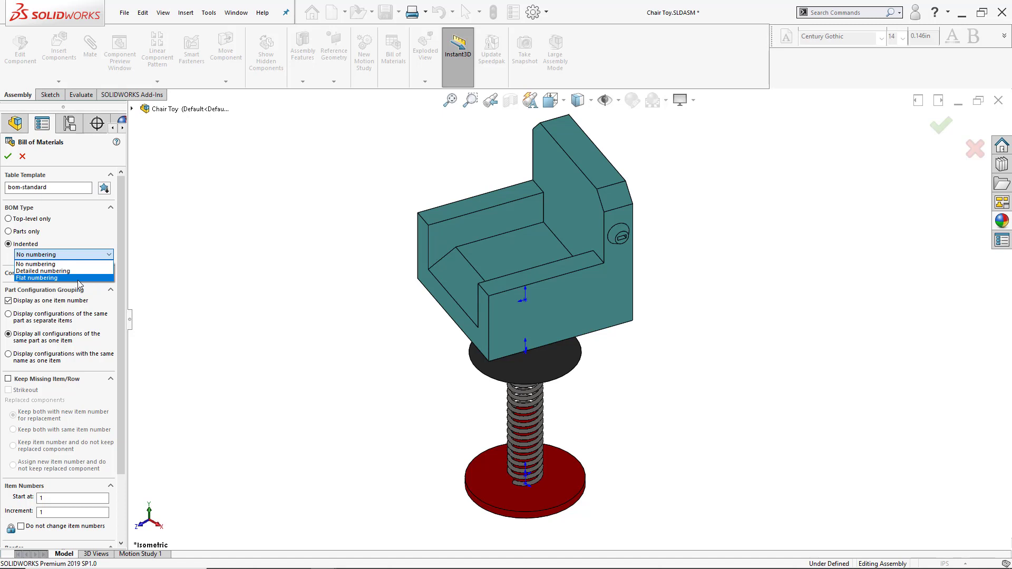
{"action": "left_click", "coordinate": [82, 264]}
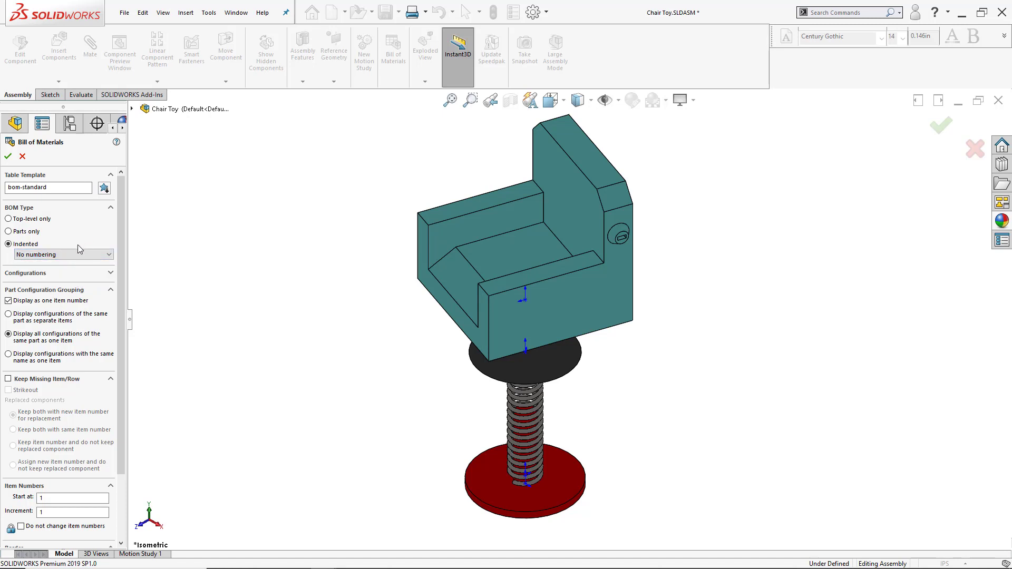
{"action": "left_click", "coordinate": [9, 157]}
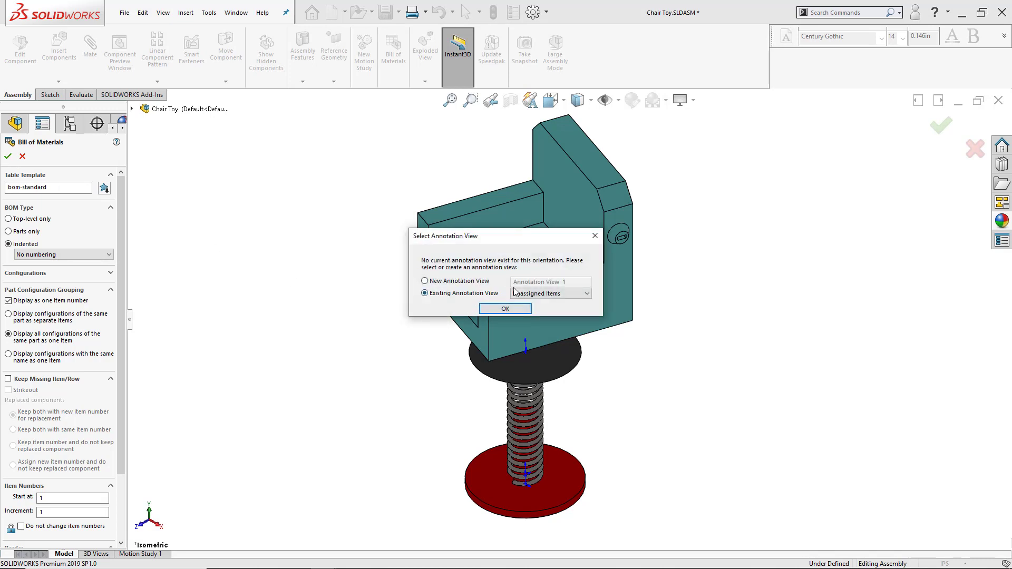
Assign the bill of materials to the existing Notes Area annotation view and place the table beside the chair model.
{"action": "left_click", "coordinate": [557, 294]}
{"action": "left_click", "coordinate": [559, 311]}
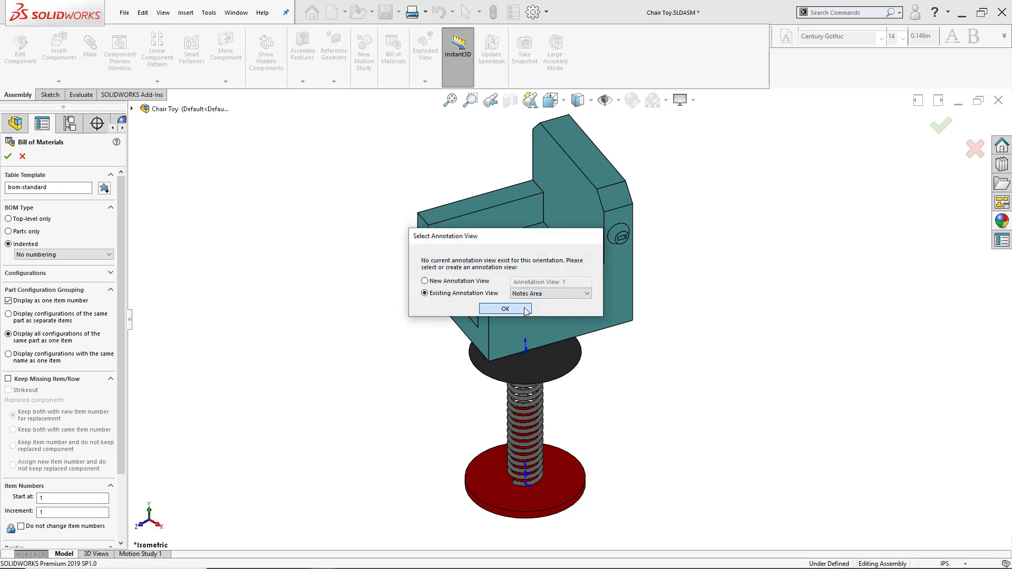
{"action": "left_click", "coordinate": [526, 310]}
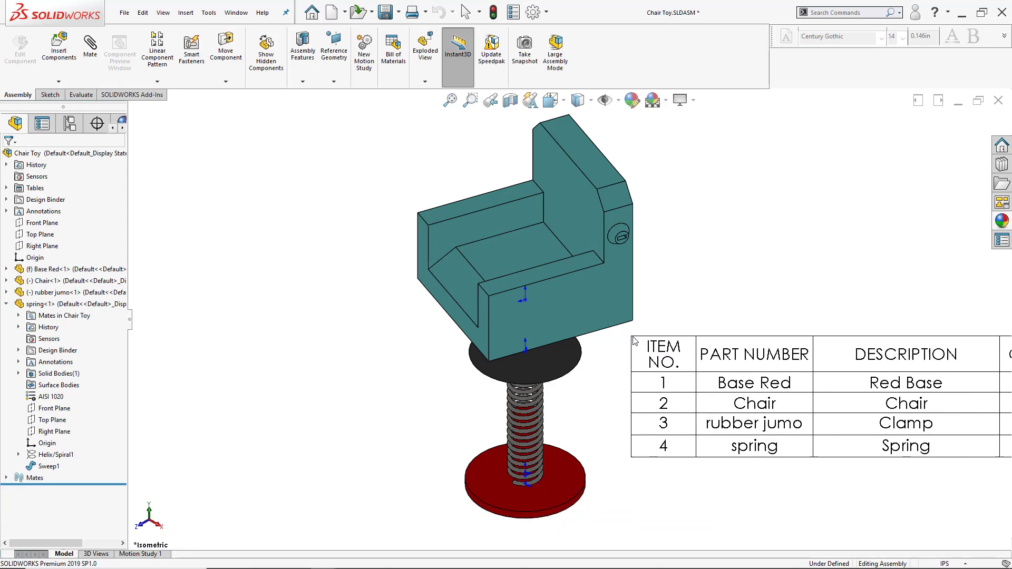
{"action": "left_click", "coordinate": [634, 338]}
Insert a custom property column after the DESCRIPTION column of the bill of materials and link it to the Material property.
{"action": "scroll", "coordinate": [746, 353], "scroll_direction": "up", "scroll_amount": 4}
{"action": "scroll", "coordinate": [749, 355], "scroll_direction": "down", "scroll_amount": 5}
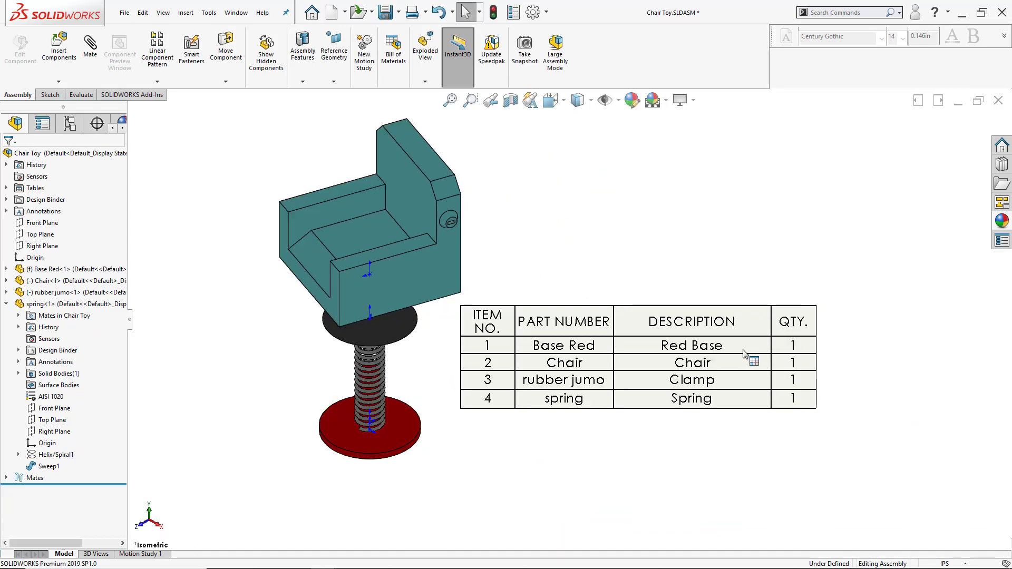
{"action": "scroll", "coordinate": [750, 357], "scroll_direction": "up", "scroll_amount": 2}
{"action": "scroll", "coordinate": [727, 347], "scroll_direction": "down", "scroll_amount": 2}
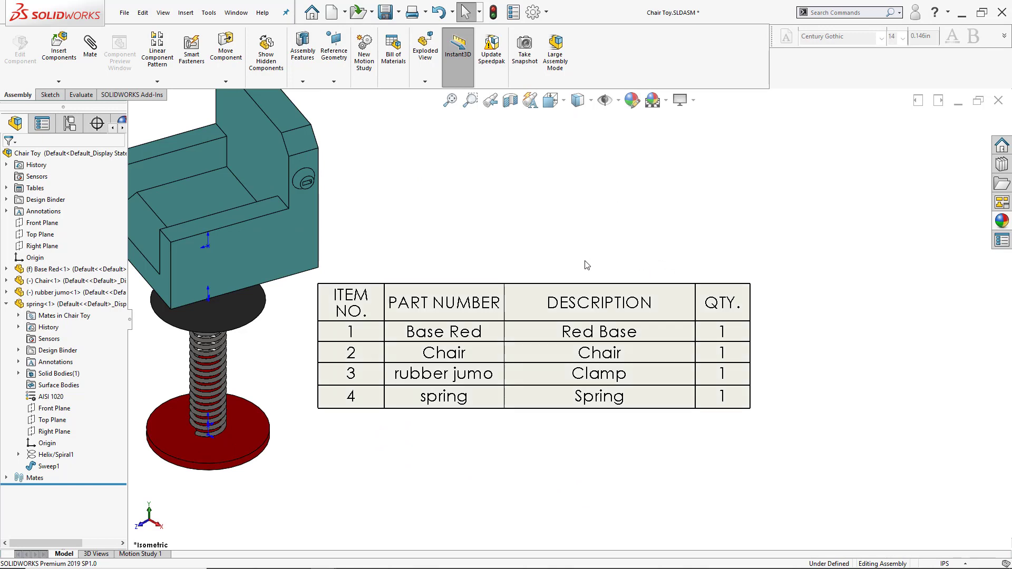
{"action": "left_click", "coordinate": [552, 393]}
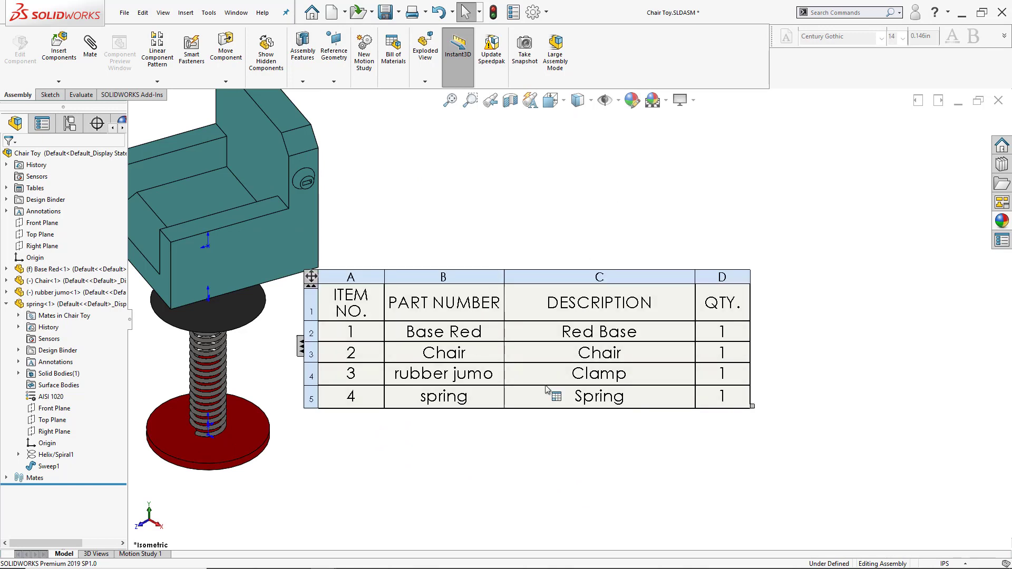
{"action": "right_click", "coordinate": [693, 280]}
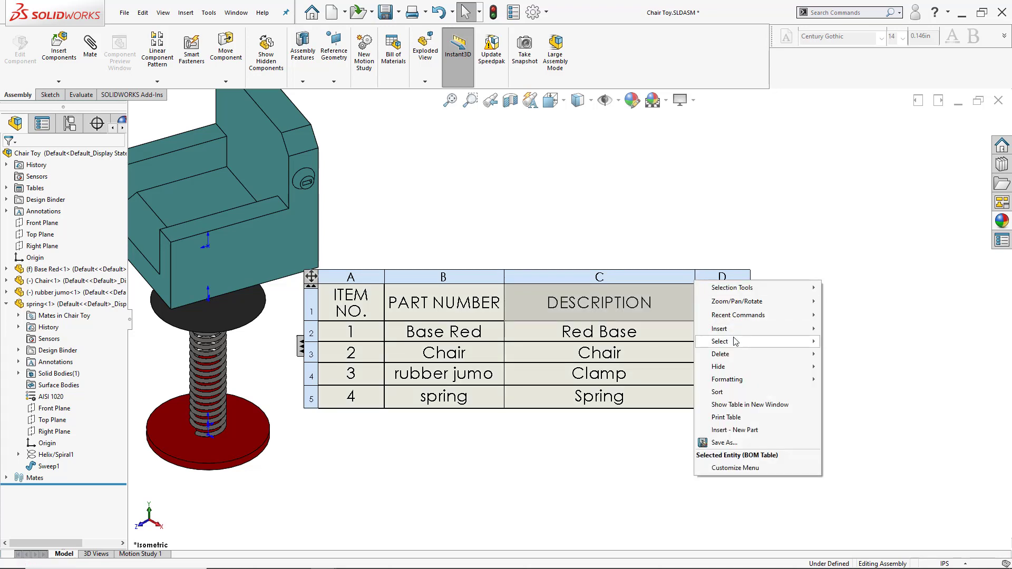
{"action": "mouse_move", "coordinate": [733, 332]}
{"action": "left_click", "coordinate": [839, 330]}
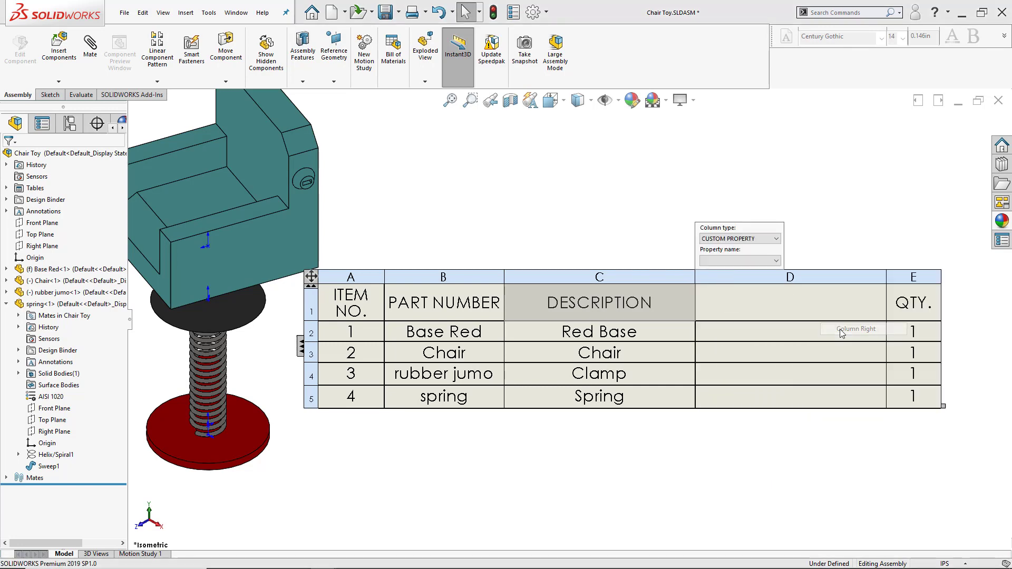
{"action": "left_click", "coordinate": [764, 263]}
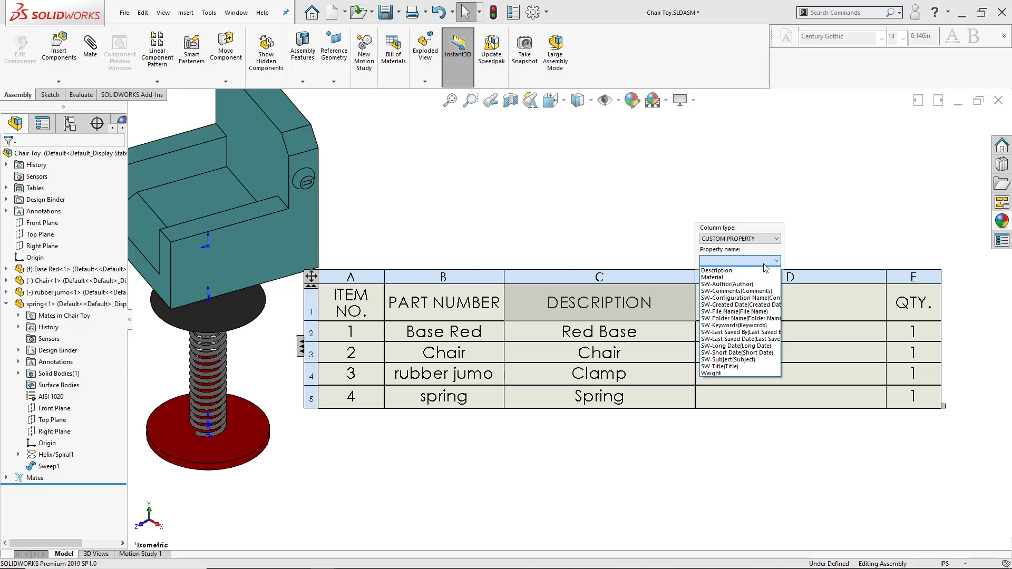
{"action": "left_click", "coordinate": [732, 278]}
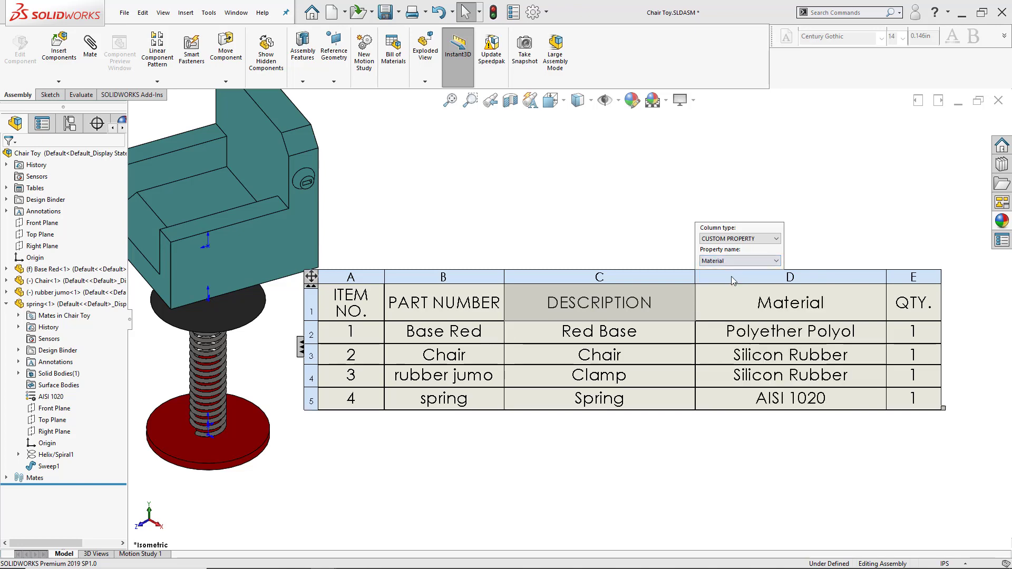
{"action": "left_click", "coordinate": [820, 248]}
Insert another custom property column between Material and QTY. and link it to the Weight property.
{"action": "scroll", "coordinate": [843, 314], "scroll_direction": "up", "scroll_amount": 3}
{"action": "scroll", "coordinate": [828, 313], "scroll_direction": "down", "scroll_amount": 4}
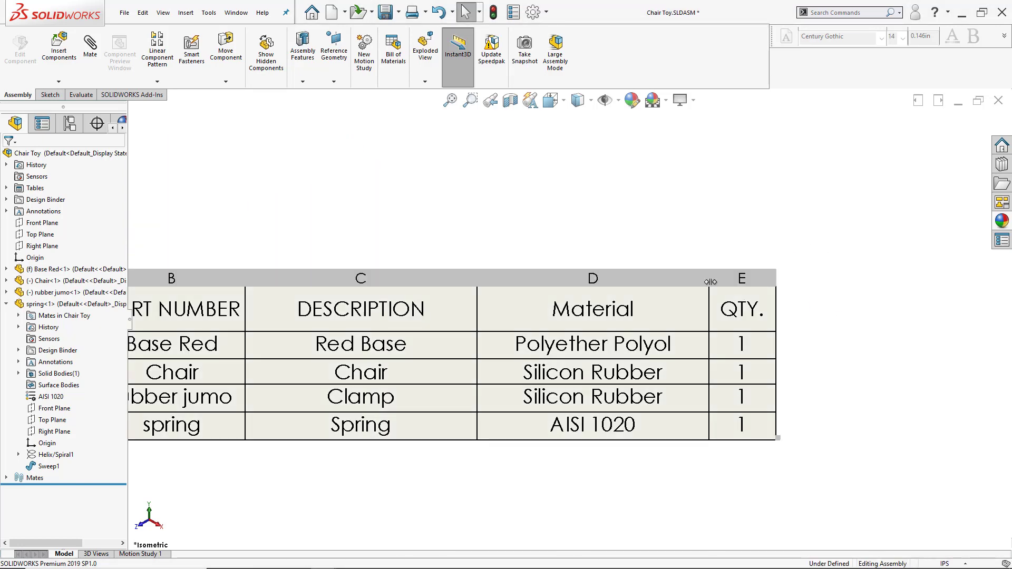
{"action": "right_click", "coordinate": [709, 279]}
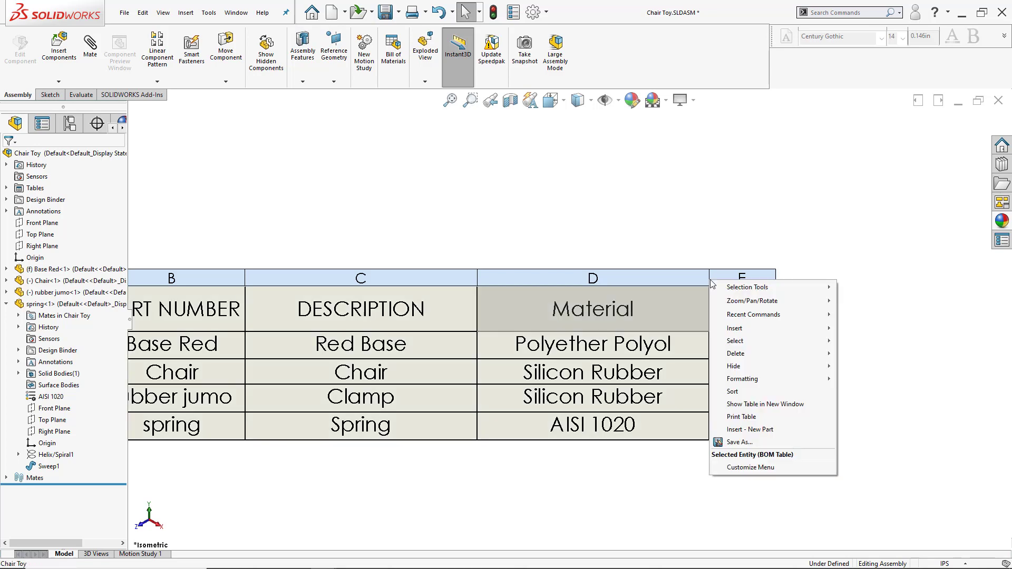
{"action": "mouse_move", "coordinate": [762, 328]}
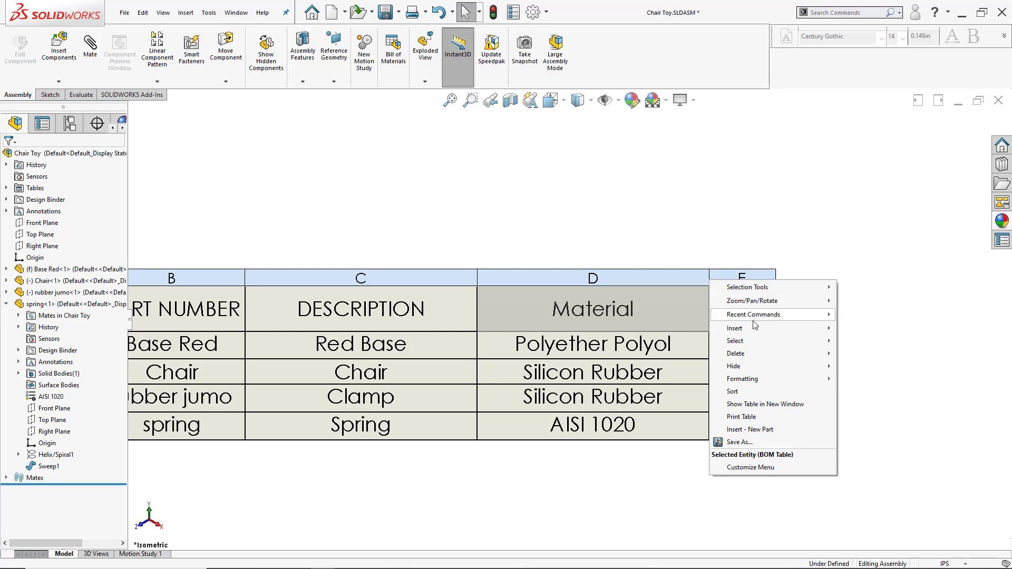
{"action": "left_click", "coordinate": [869, 329]}
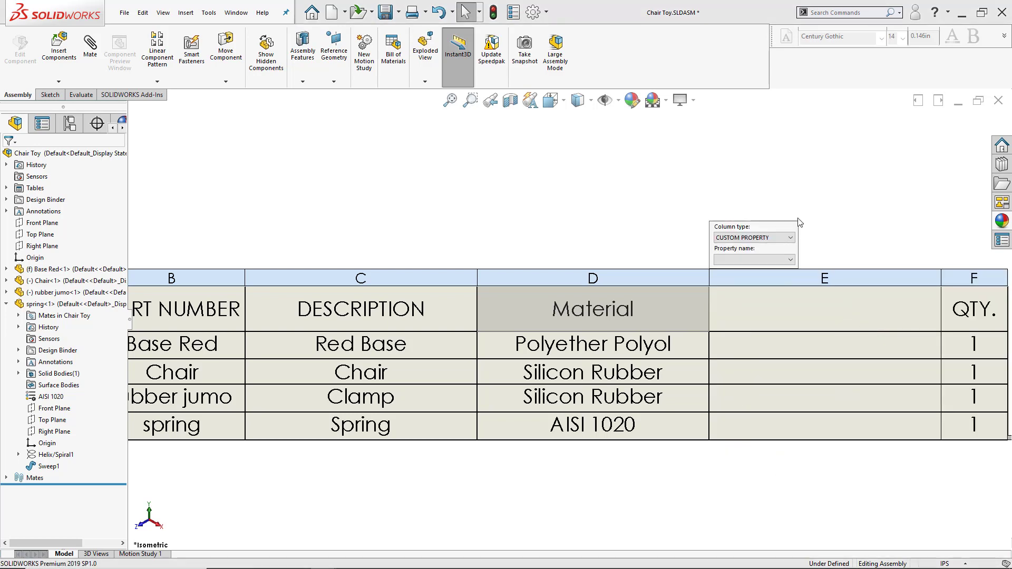
{"action": "left_click", "coordinate": [792, 261]}
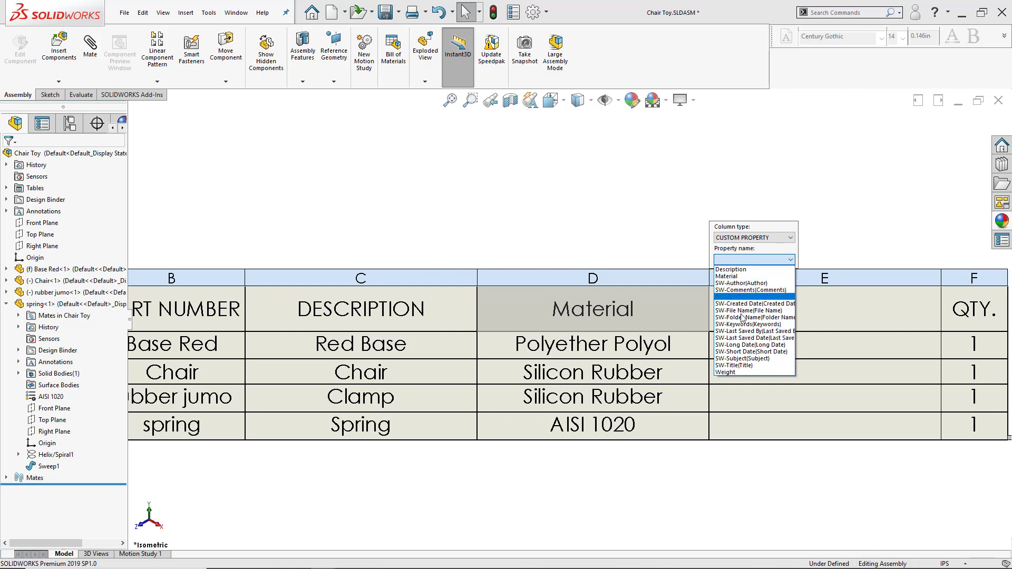
{"action": "left_click", "coordinate": [752, 372]}
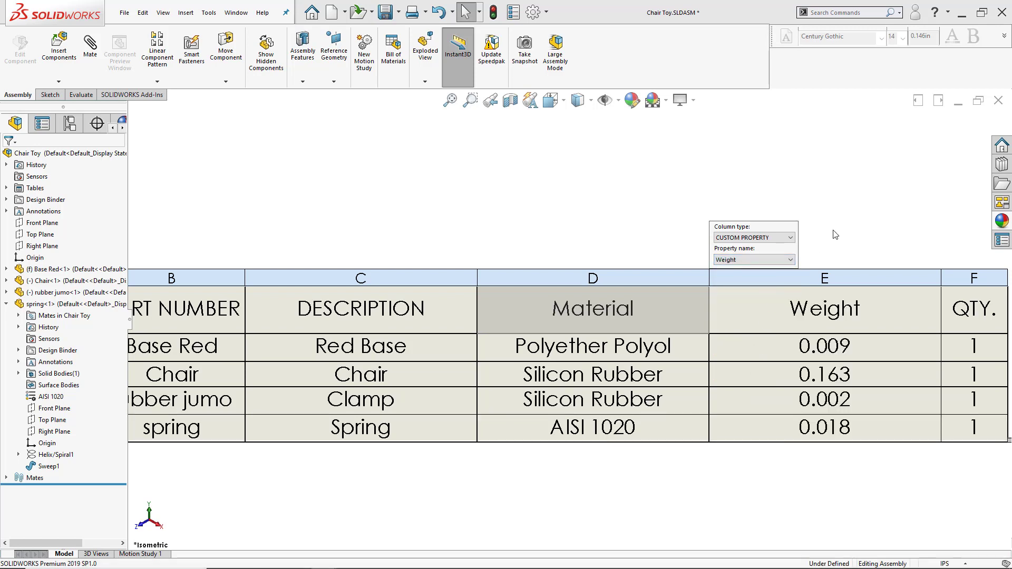
{"action": "left_click", "coordinate": [832, 230]}
Move the bill of materials table slightly farther away from the chair model and deselect it.
{"action": "scroll", "coordinate": [822, 252], "scroll_direction": "up", "scroll_amount": 4}
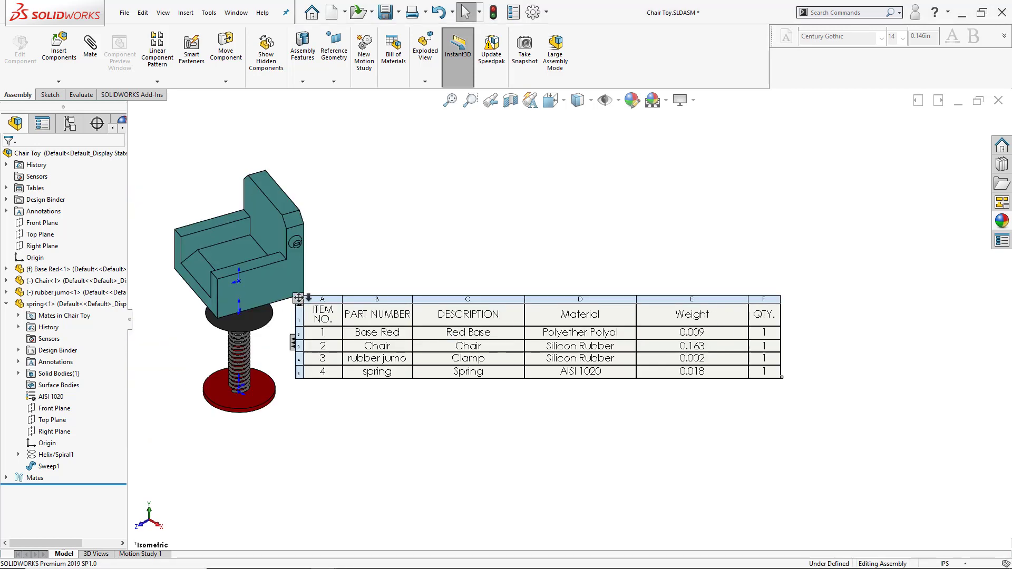
{"action": "left_click_drag", "start_coordinate": [300, 301], "coordinate": [337, 303]}
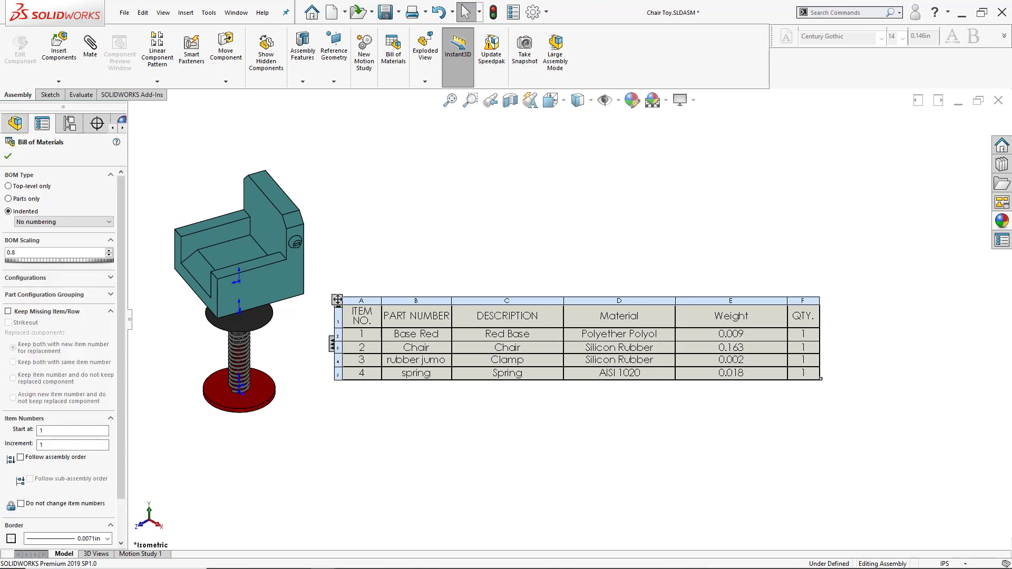
{"action": "left_click", "coordinate": [738, 224]}
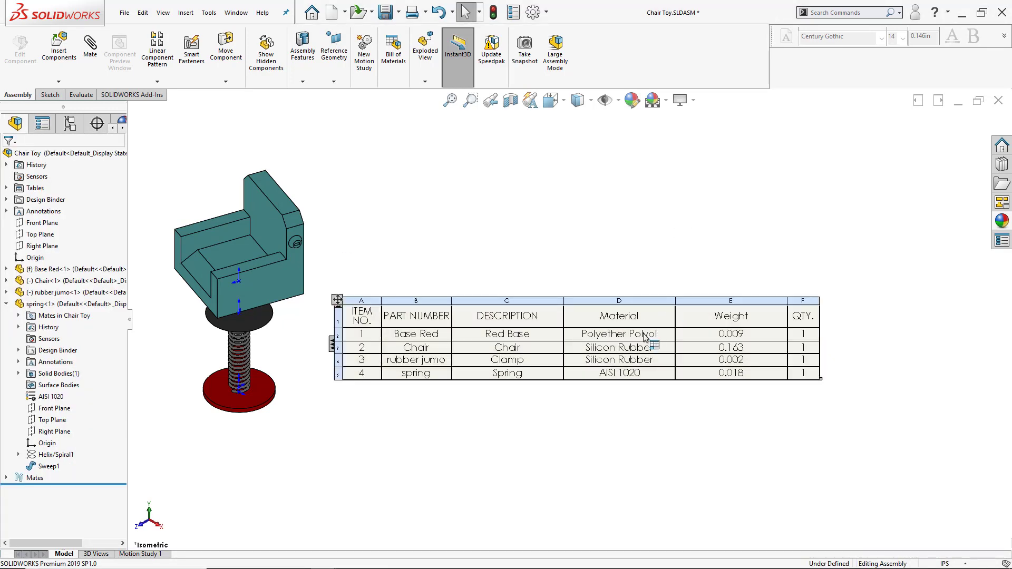